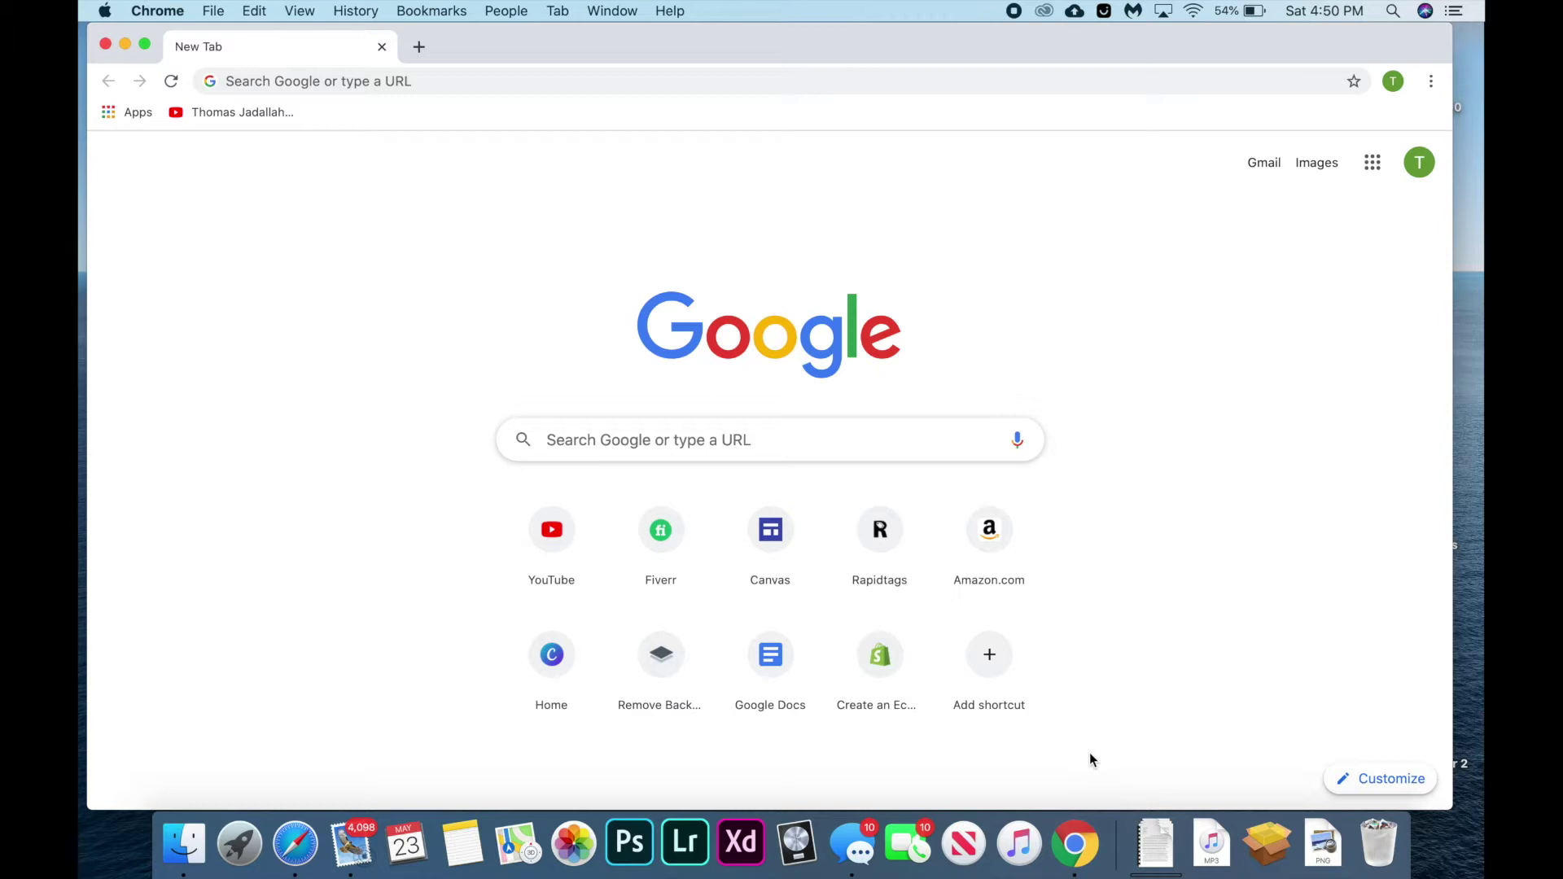
Quit Google Chrome from its Dock menu, then force quit it from the Apple menu.
right_click(1075, 873)
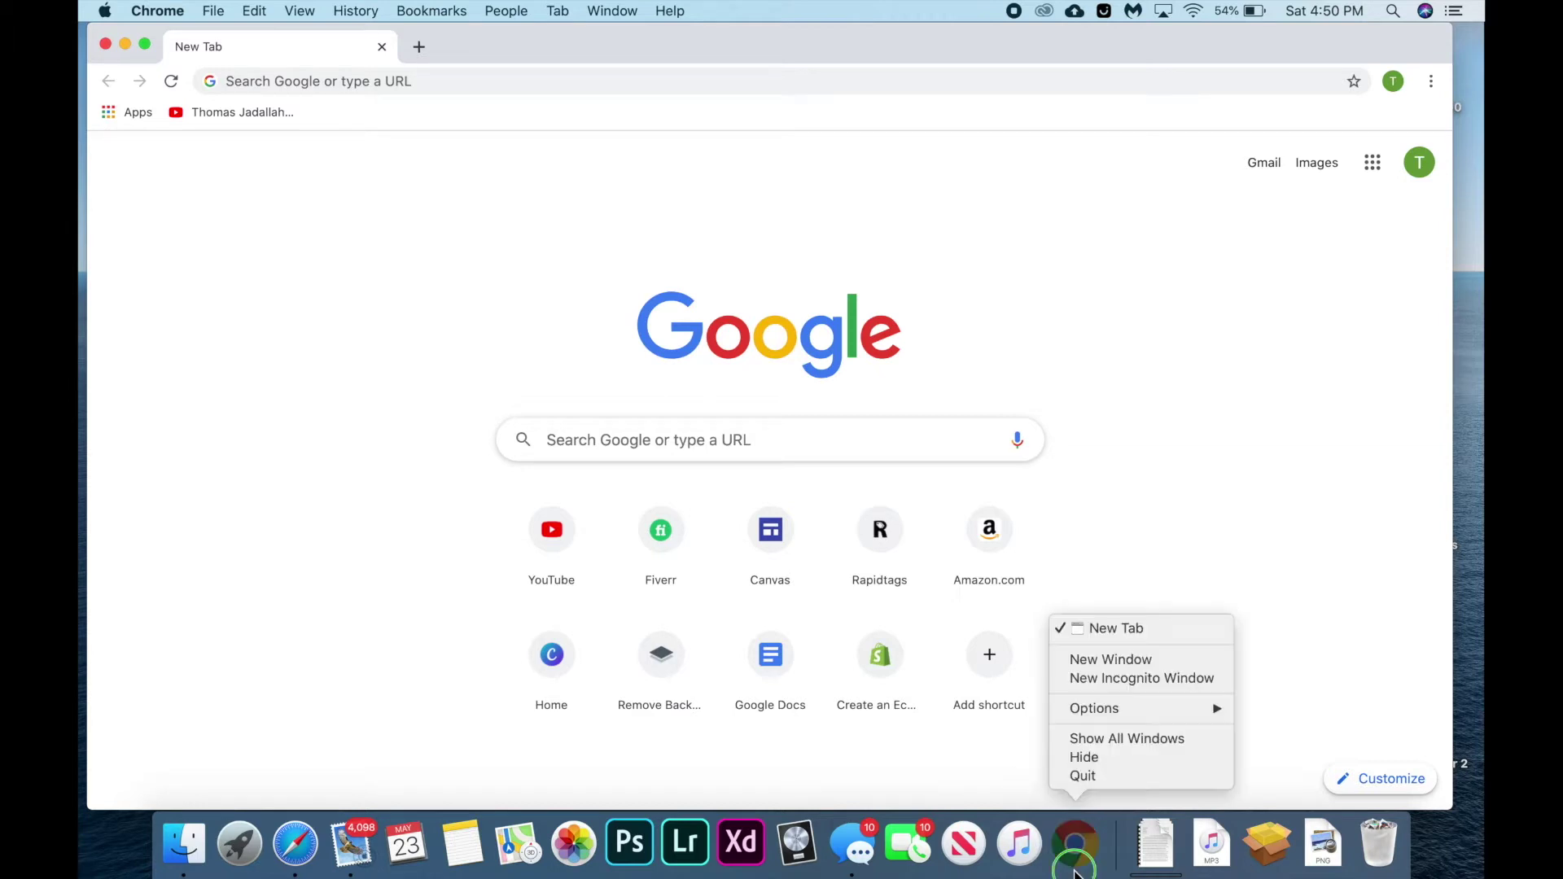
left_click(1119, 778)
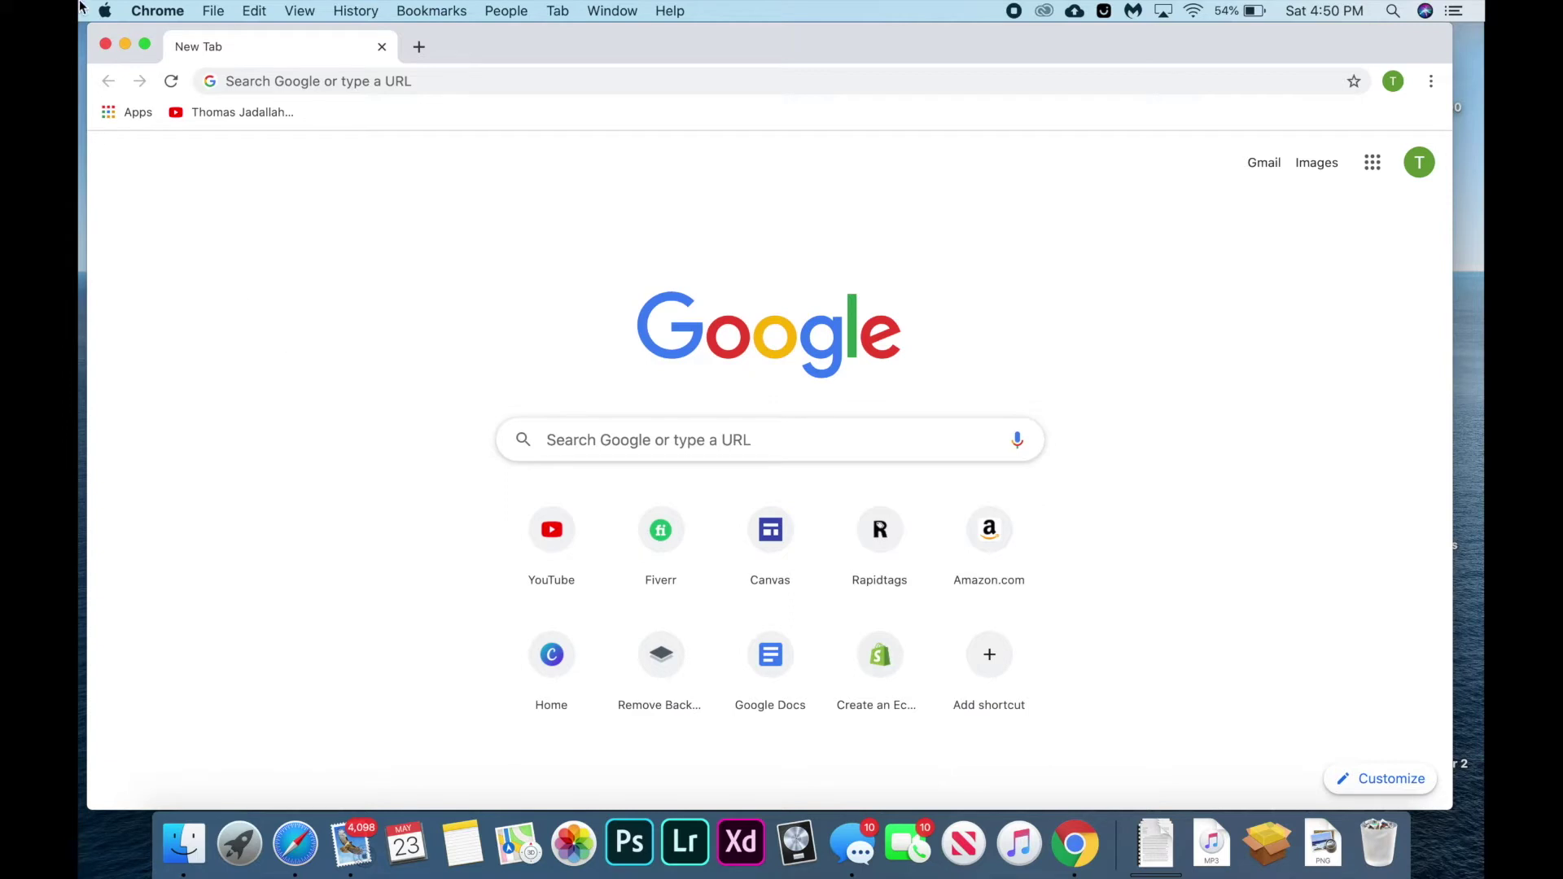
left_click(106, 10)
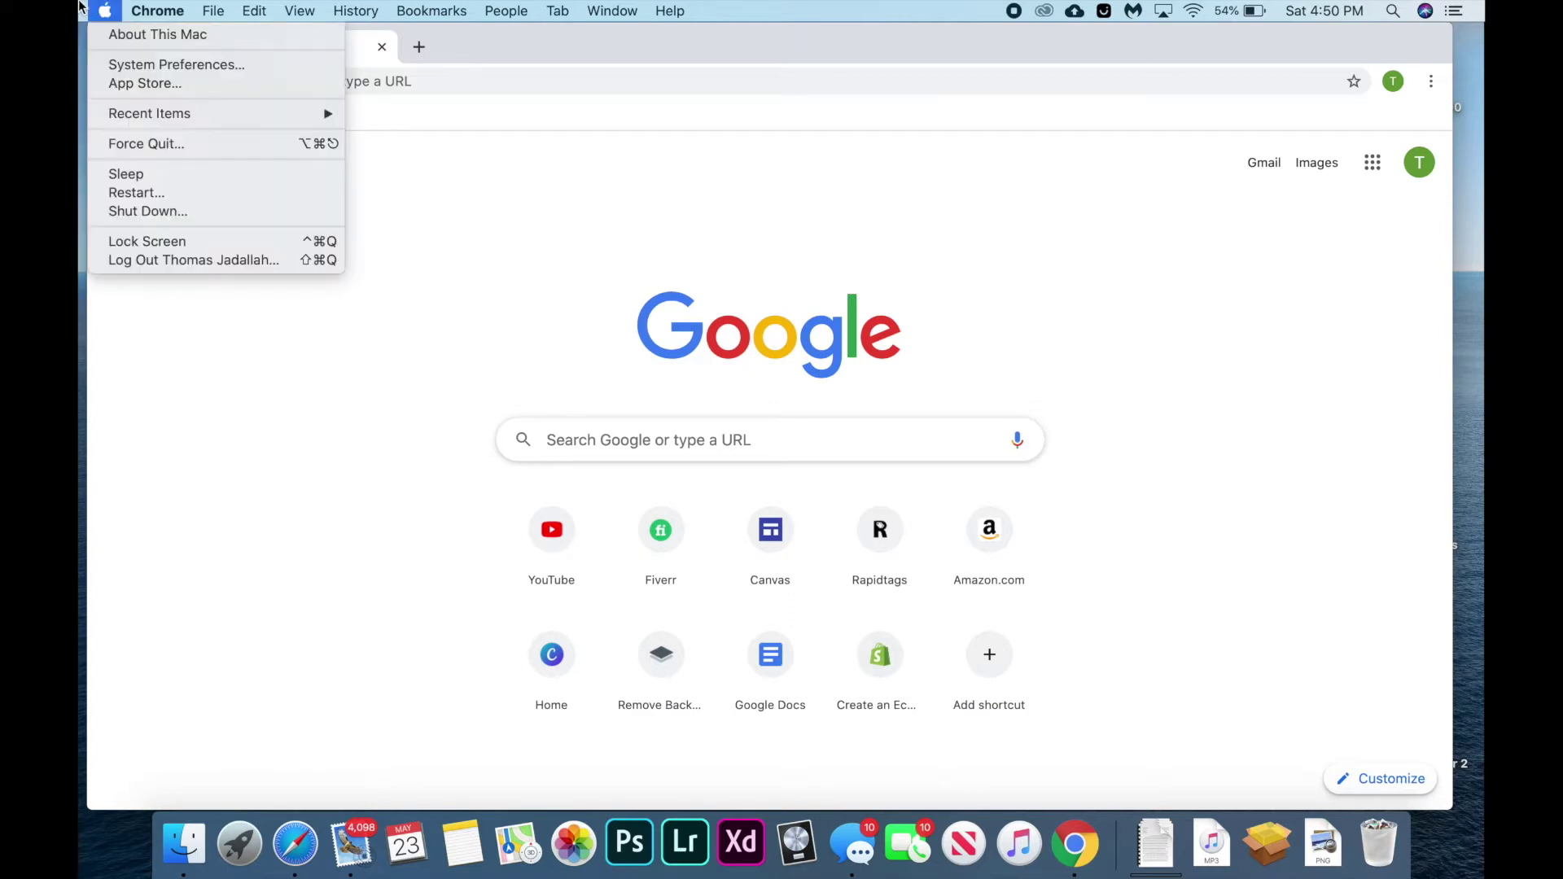
left_click(141, 144)
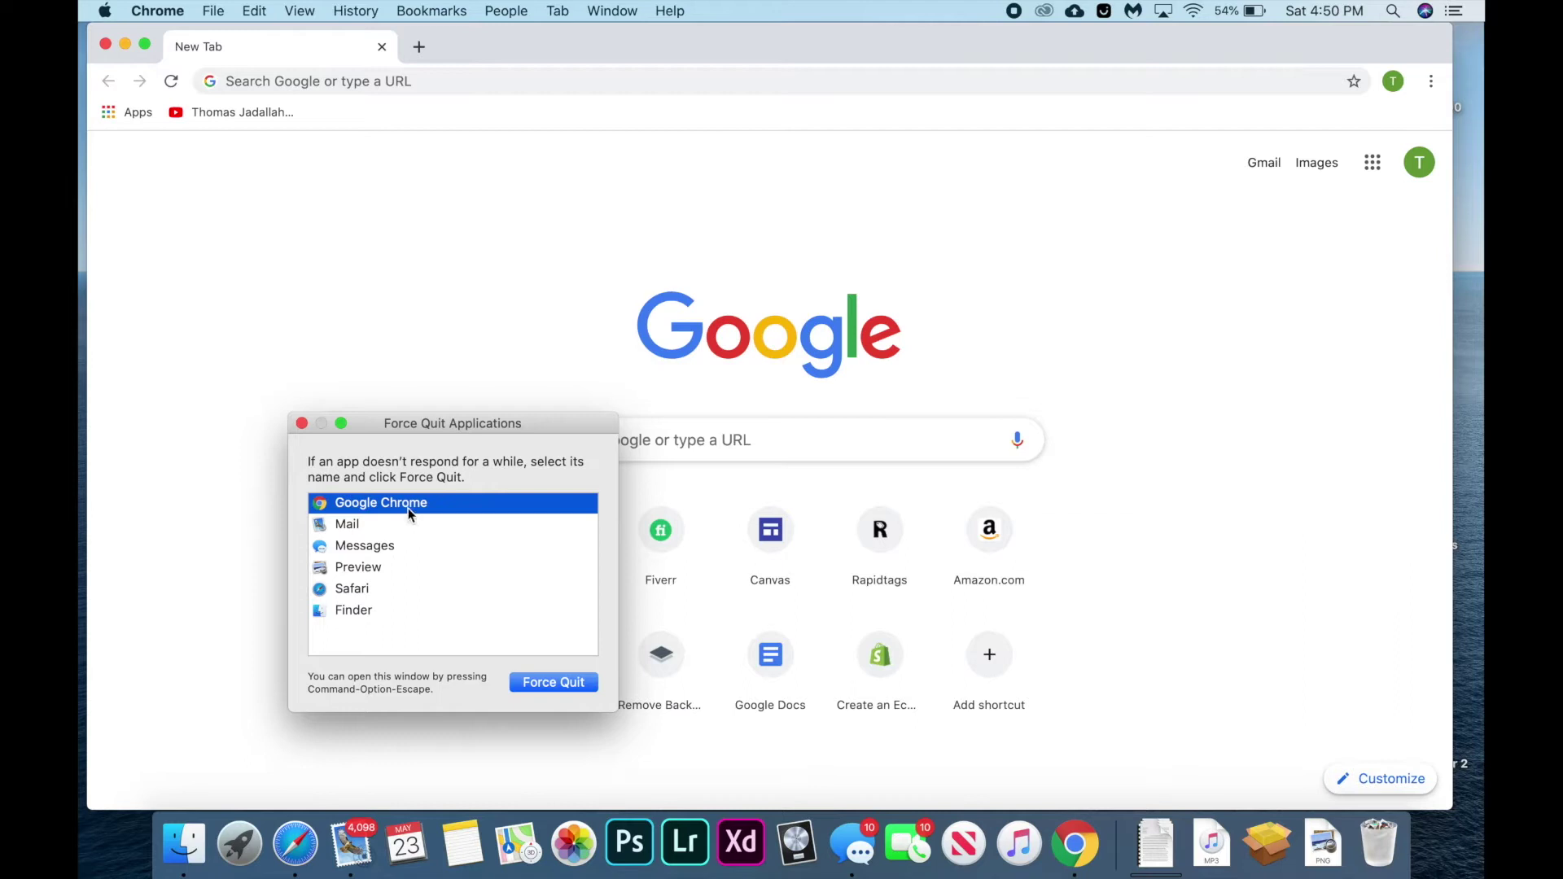
left_click(557, 690)
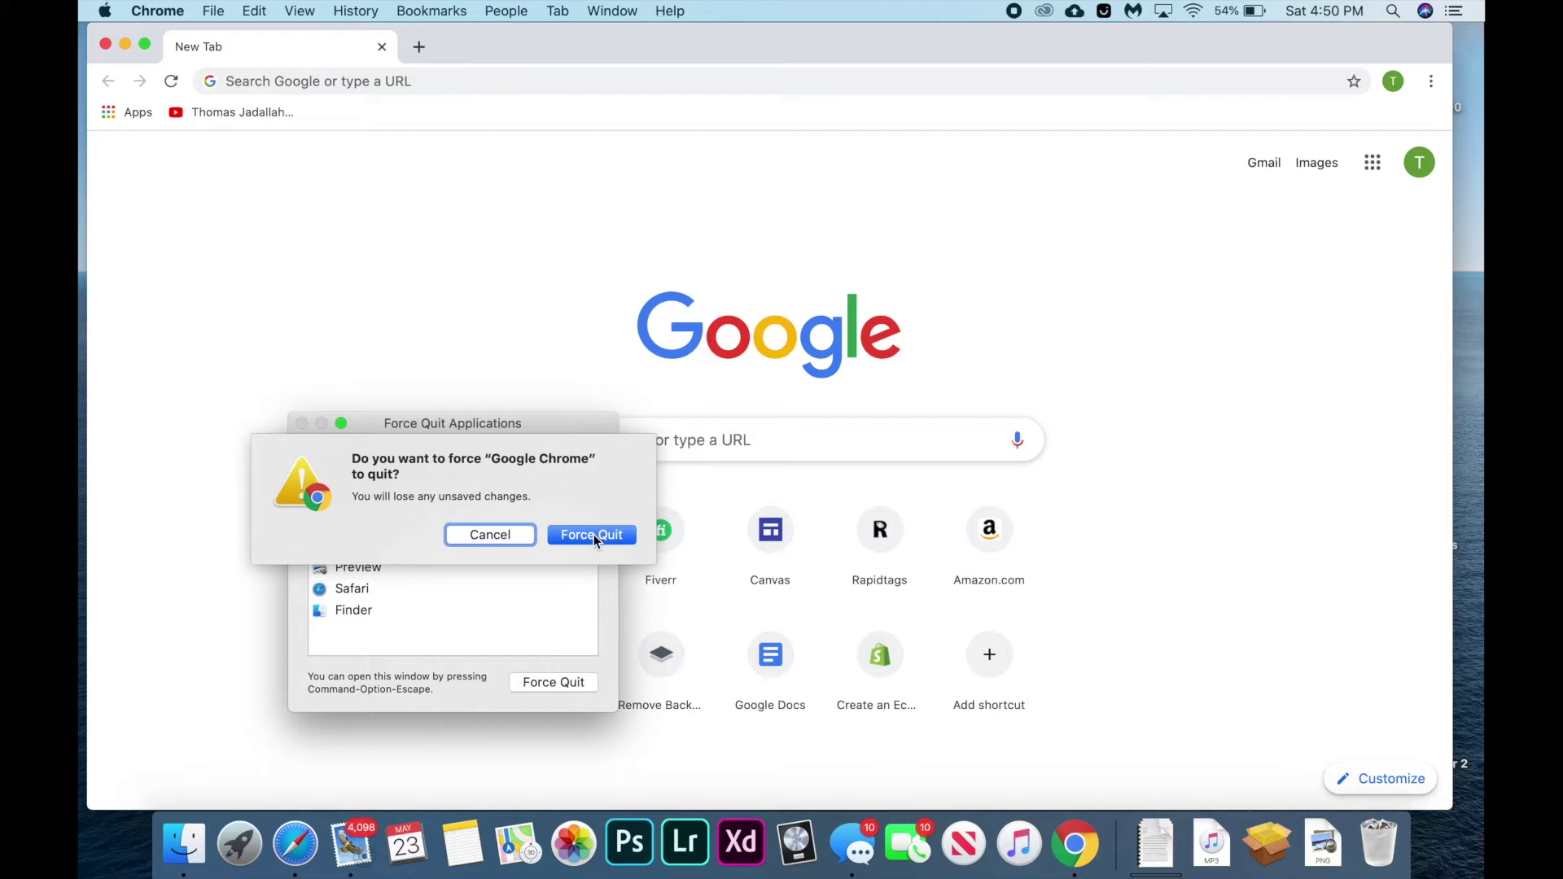
left_click(495, 535)
left_click(302, 425)
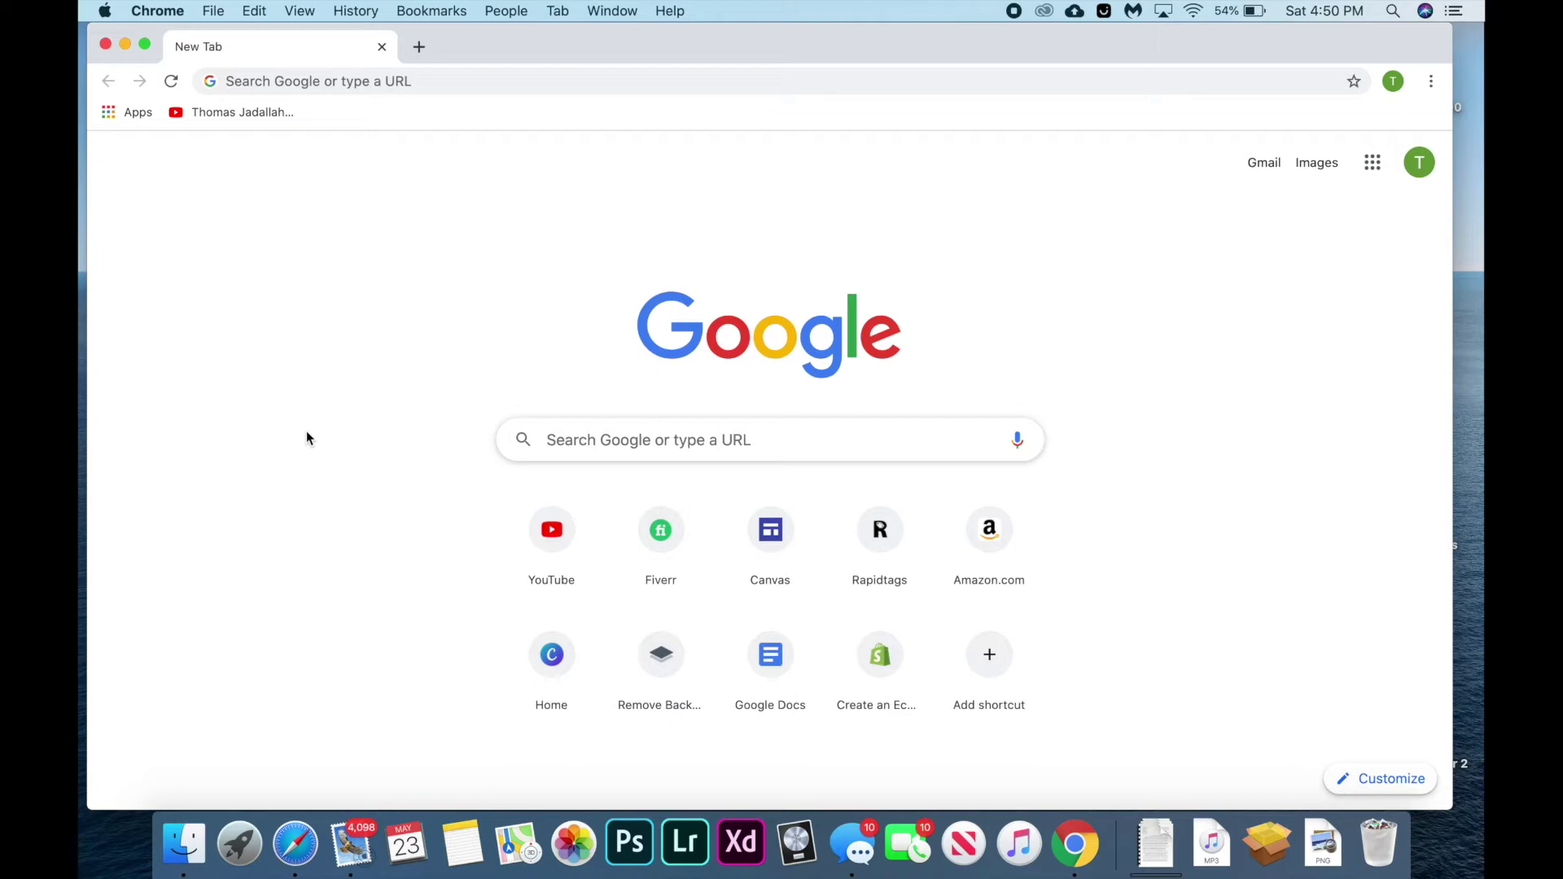
Find Activity Monitor in Launchpad and launch it.
left_click(240, 843)
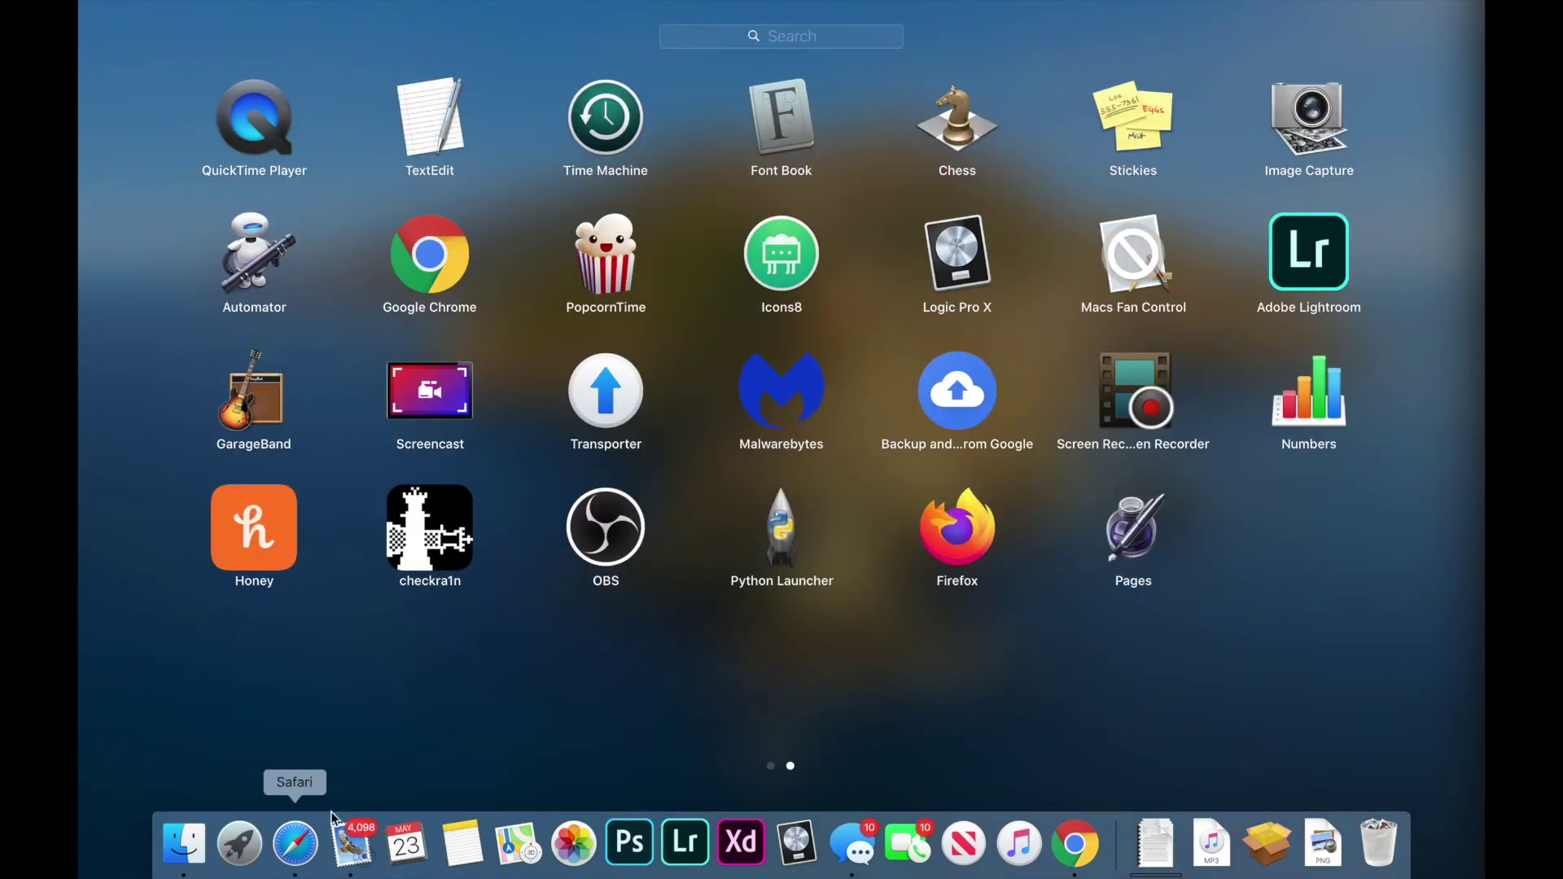
left_click(692, 43)
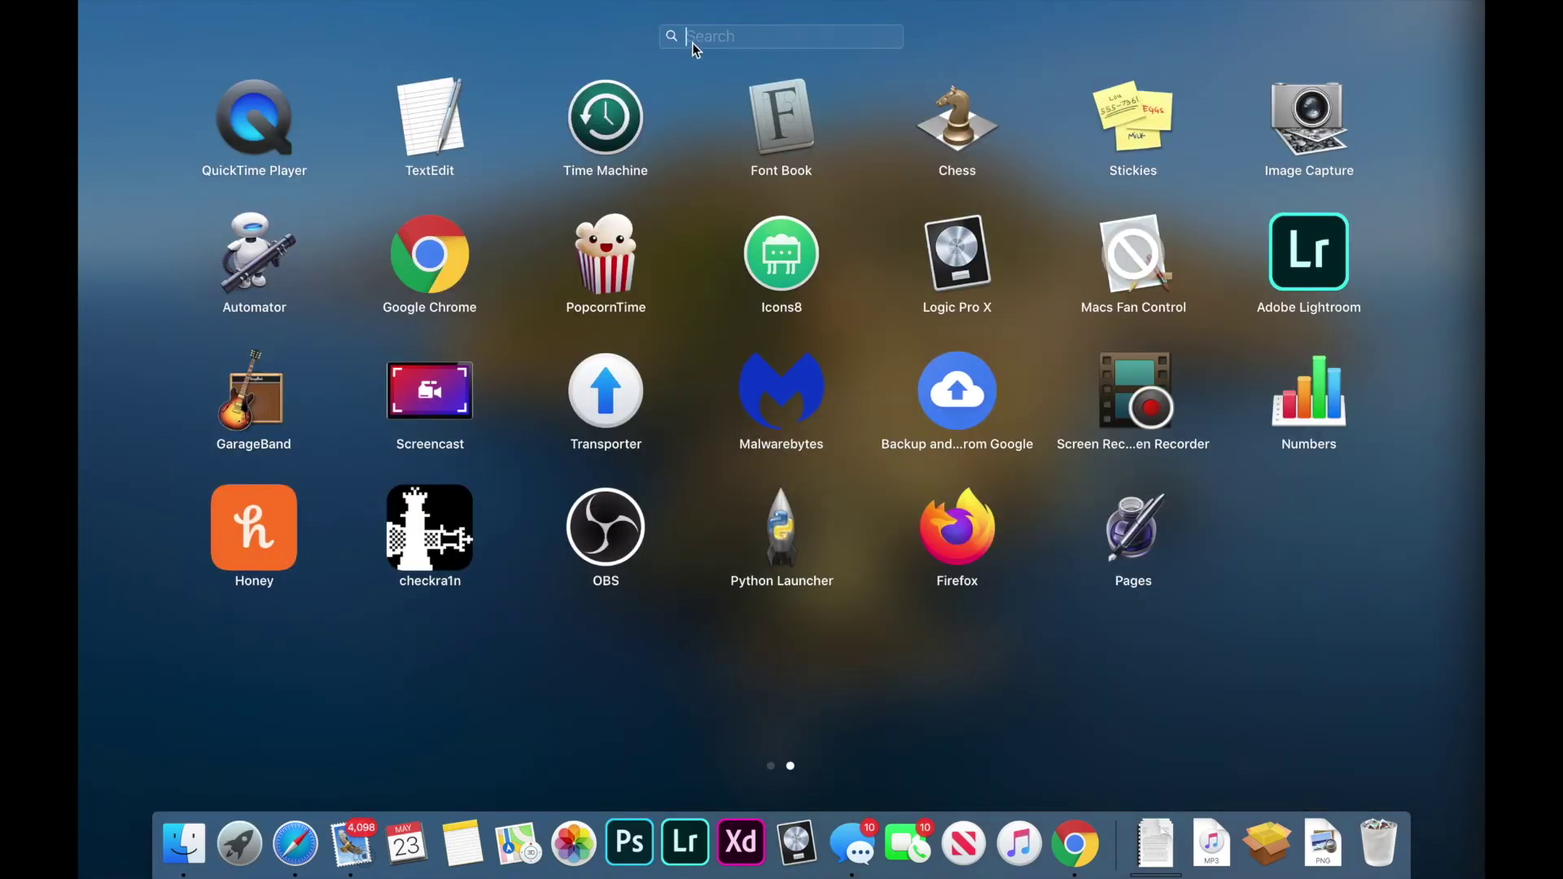
type("activity")
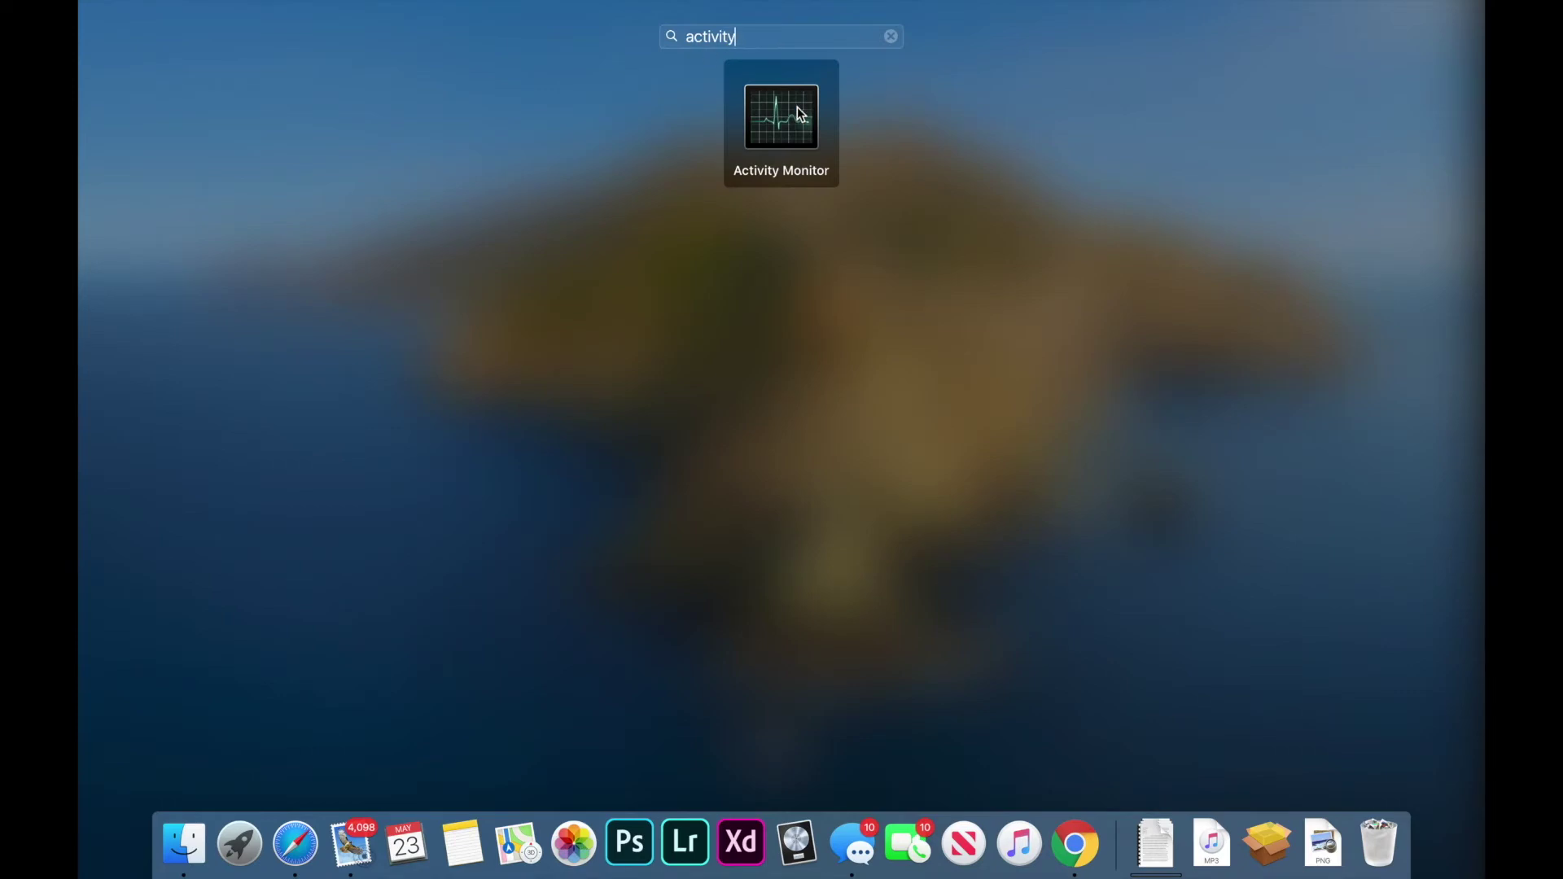
left_click(798, 108)
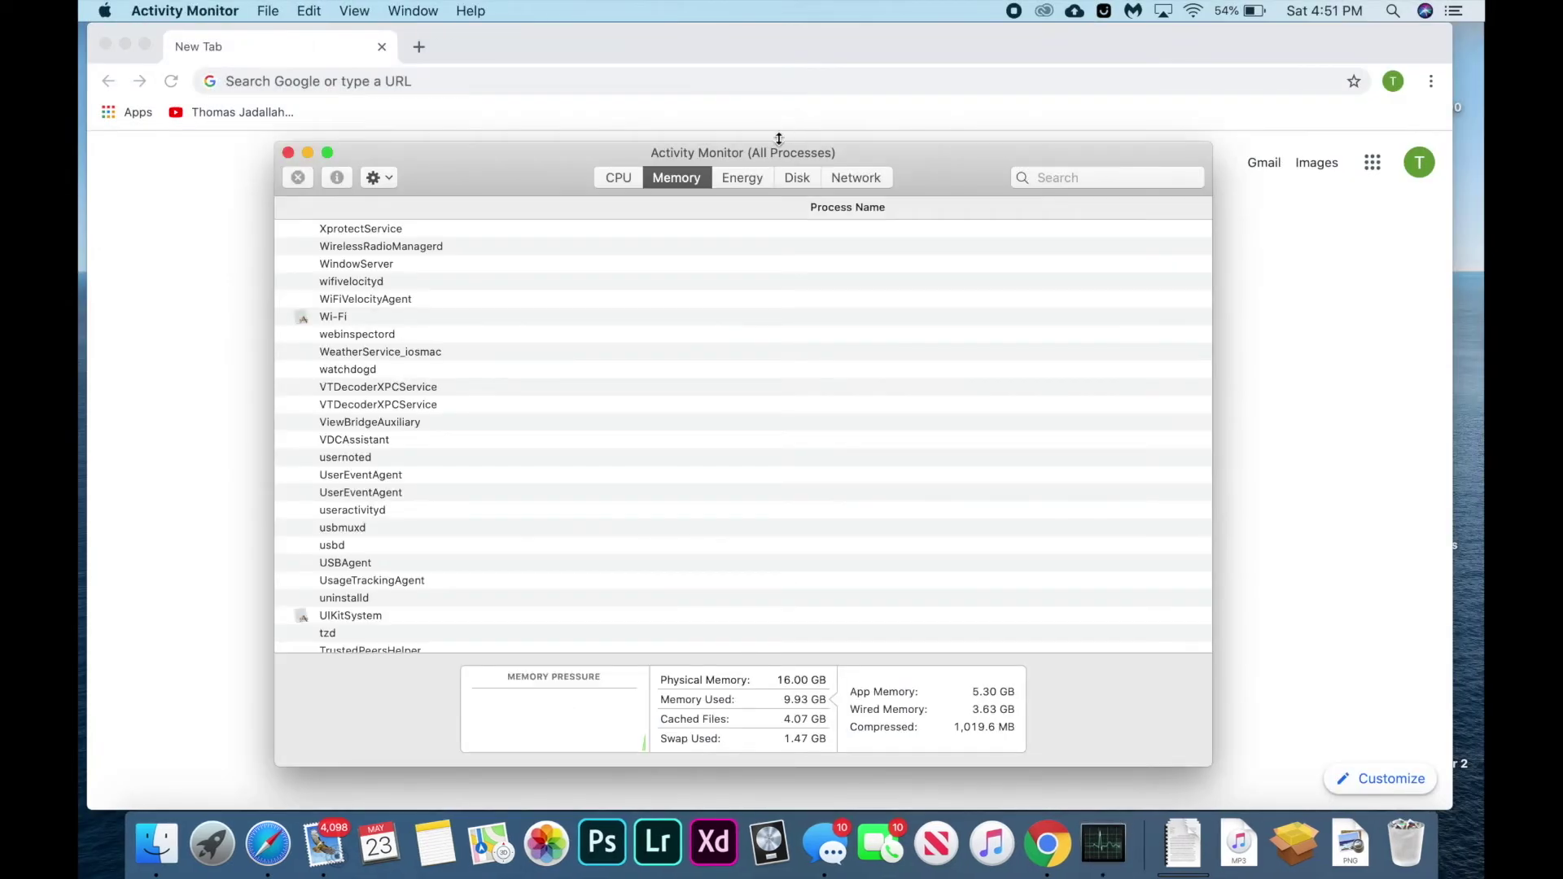
Filter the Memory tab to 'chrome' and select Google Chrome to show PID 31918.
left_click(672, 185)
left_click(1093, 177)
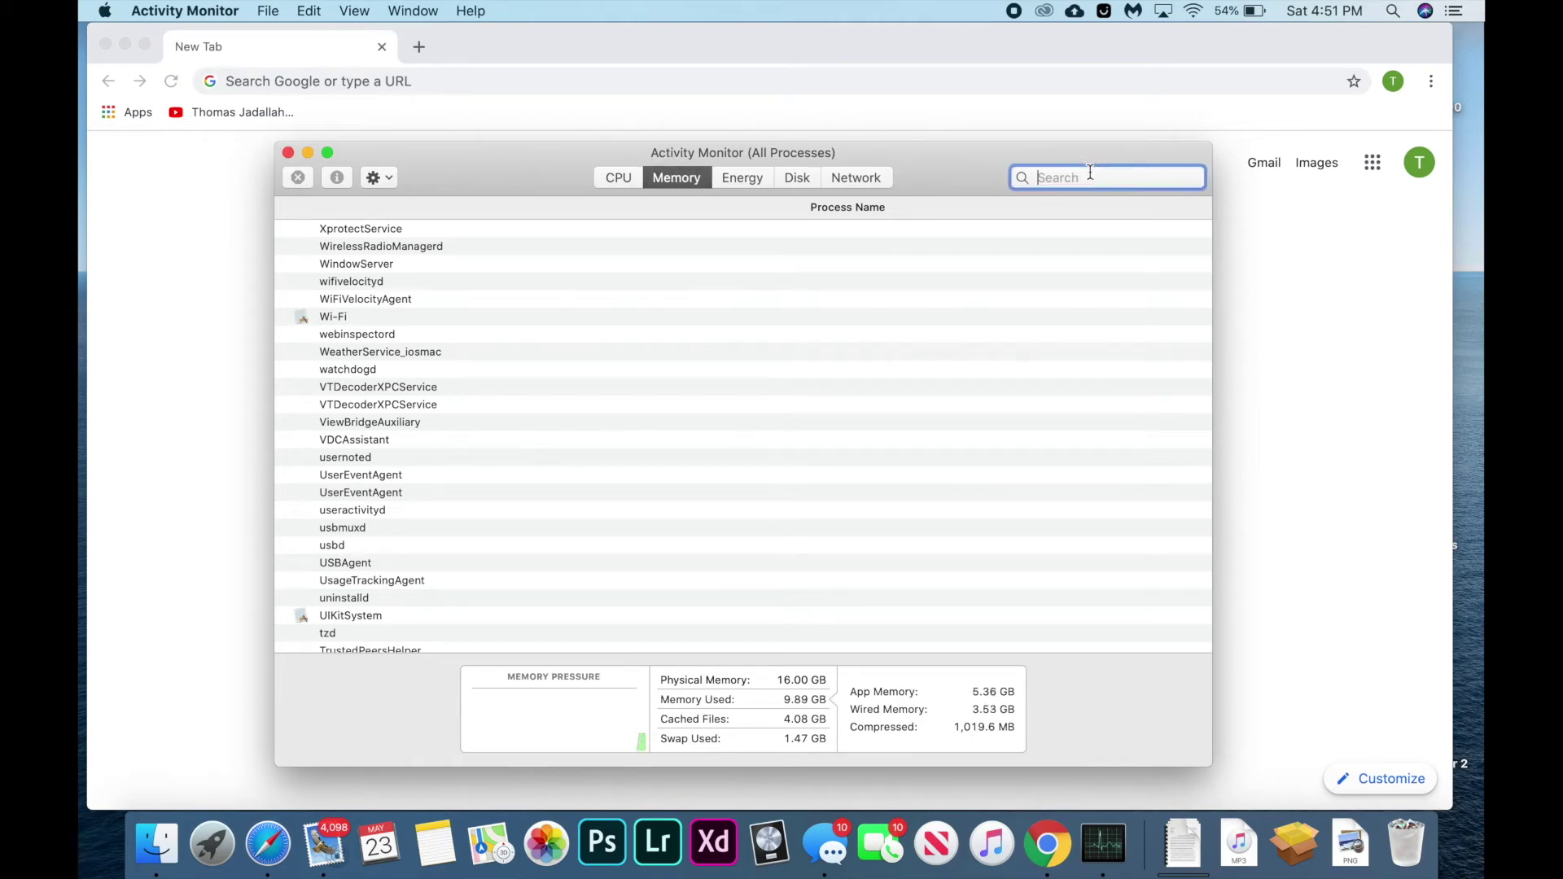
type("chrome")
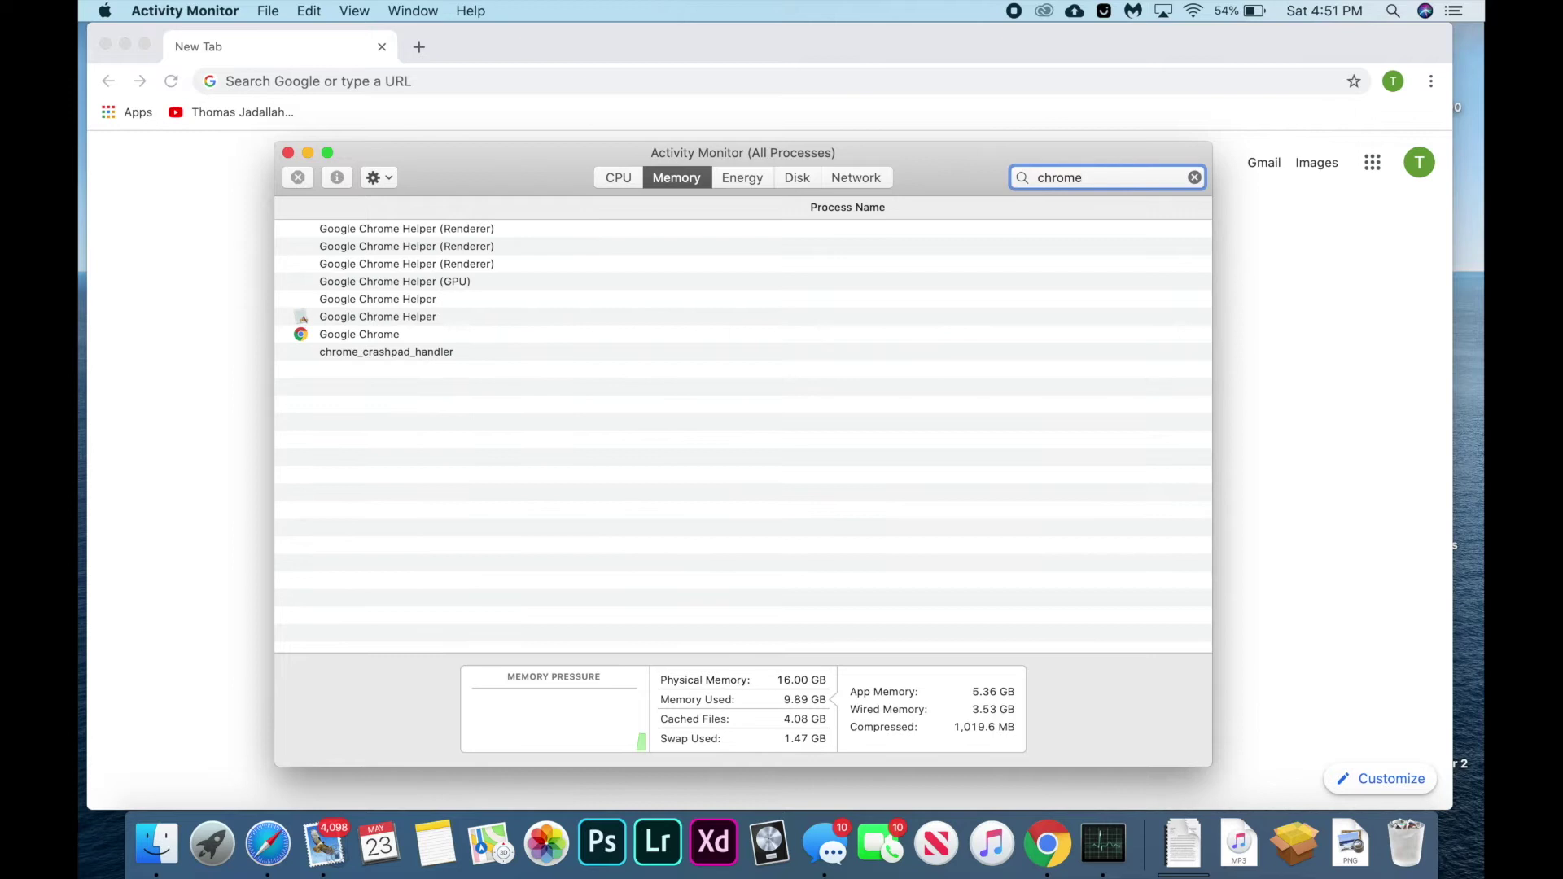
key("super+a")
left_click(680, 337)
scroll(653, 351, "right", 10)
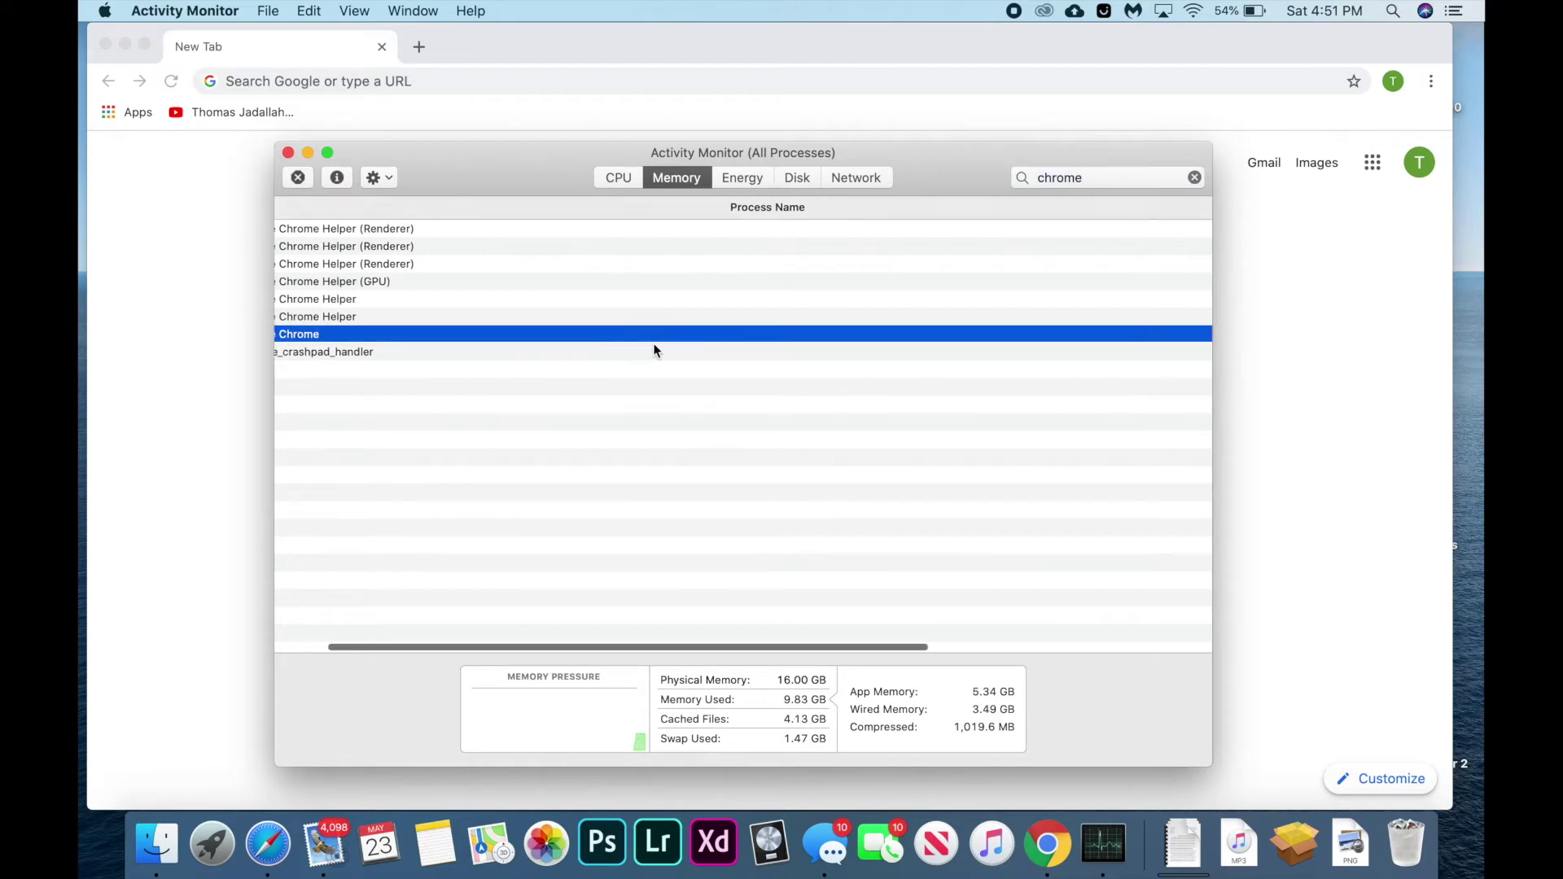
scroll(653, 346, "right", 3)
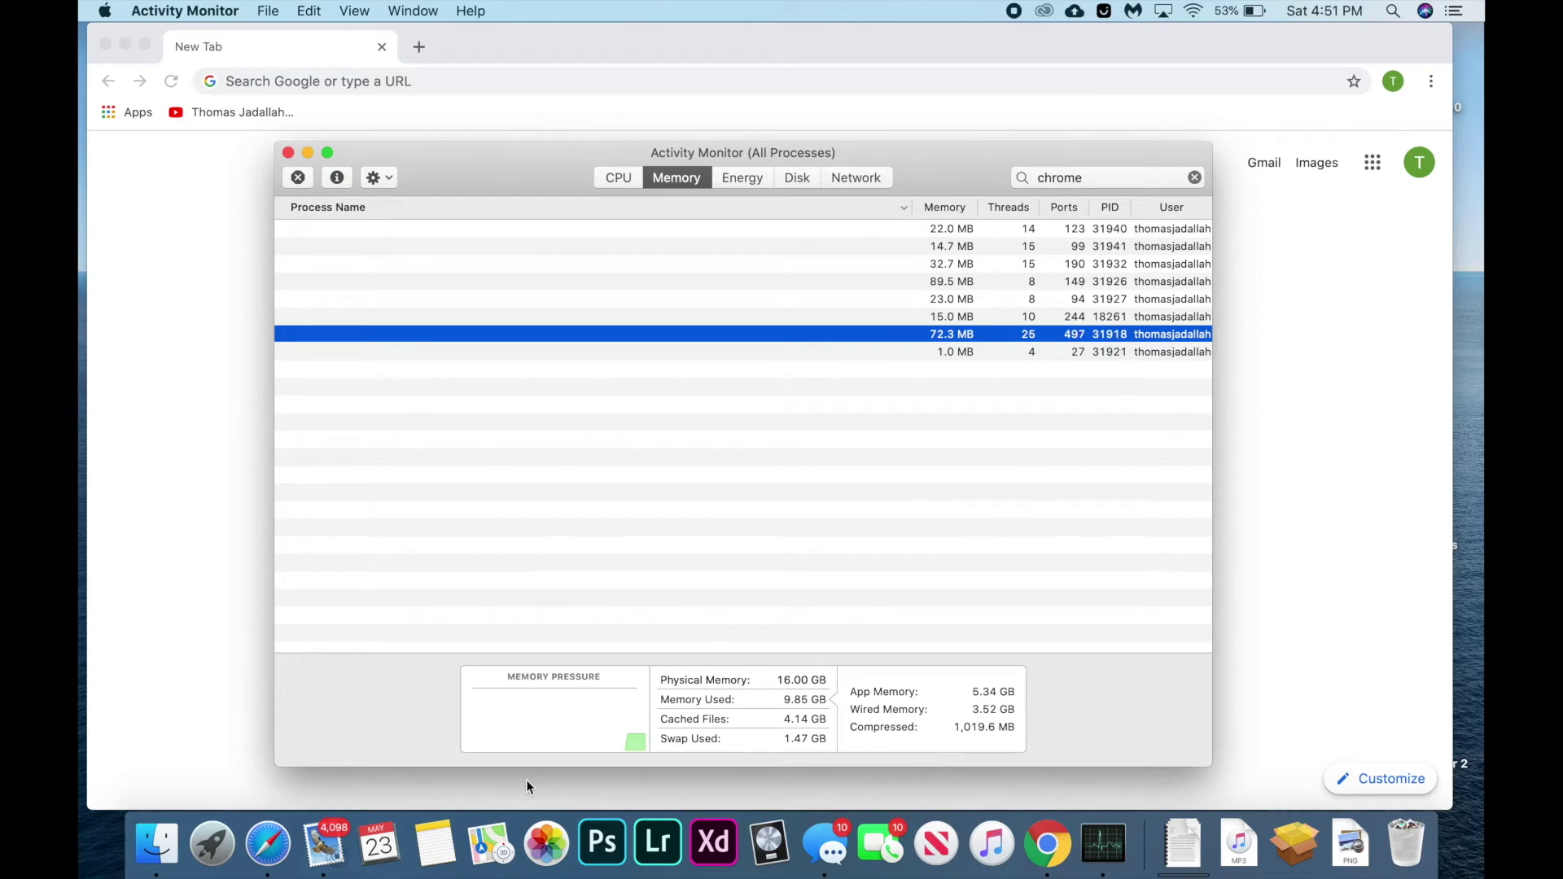
Launch Terminal from Launchpad, shift its window left, and run kill 31918.
left_click(212, 842)
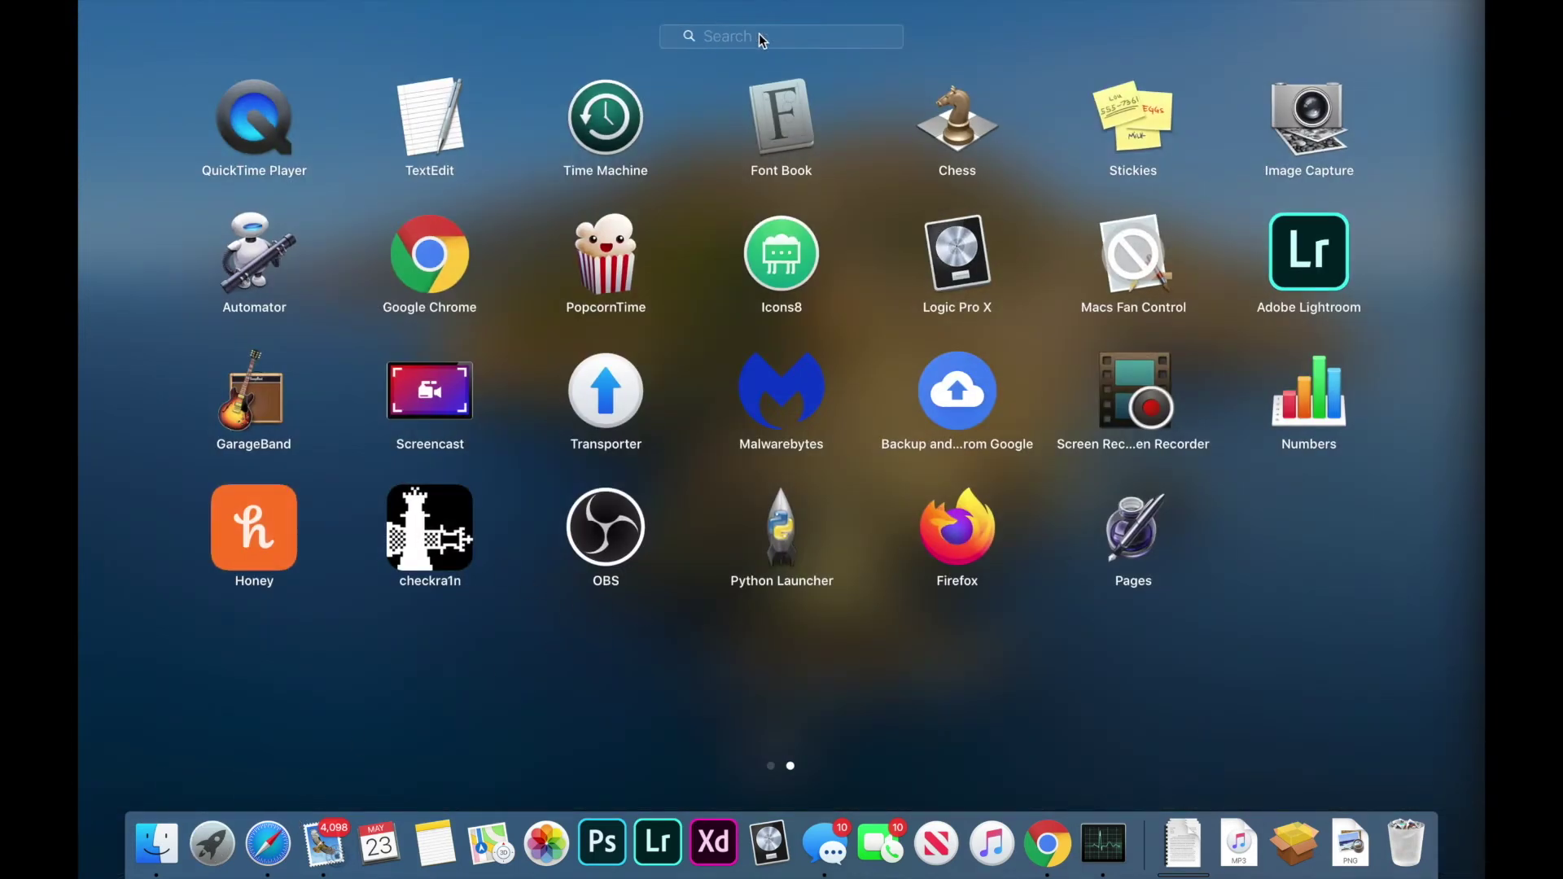
type("terminal")
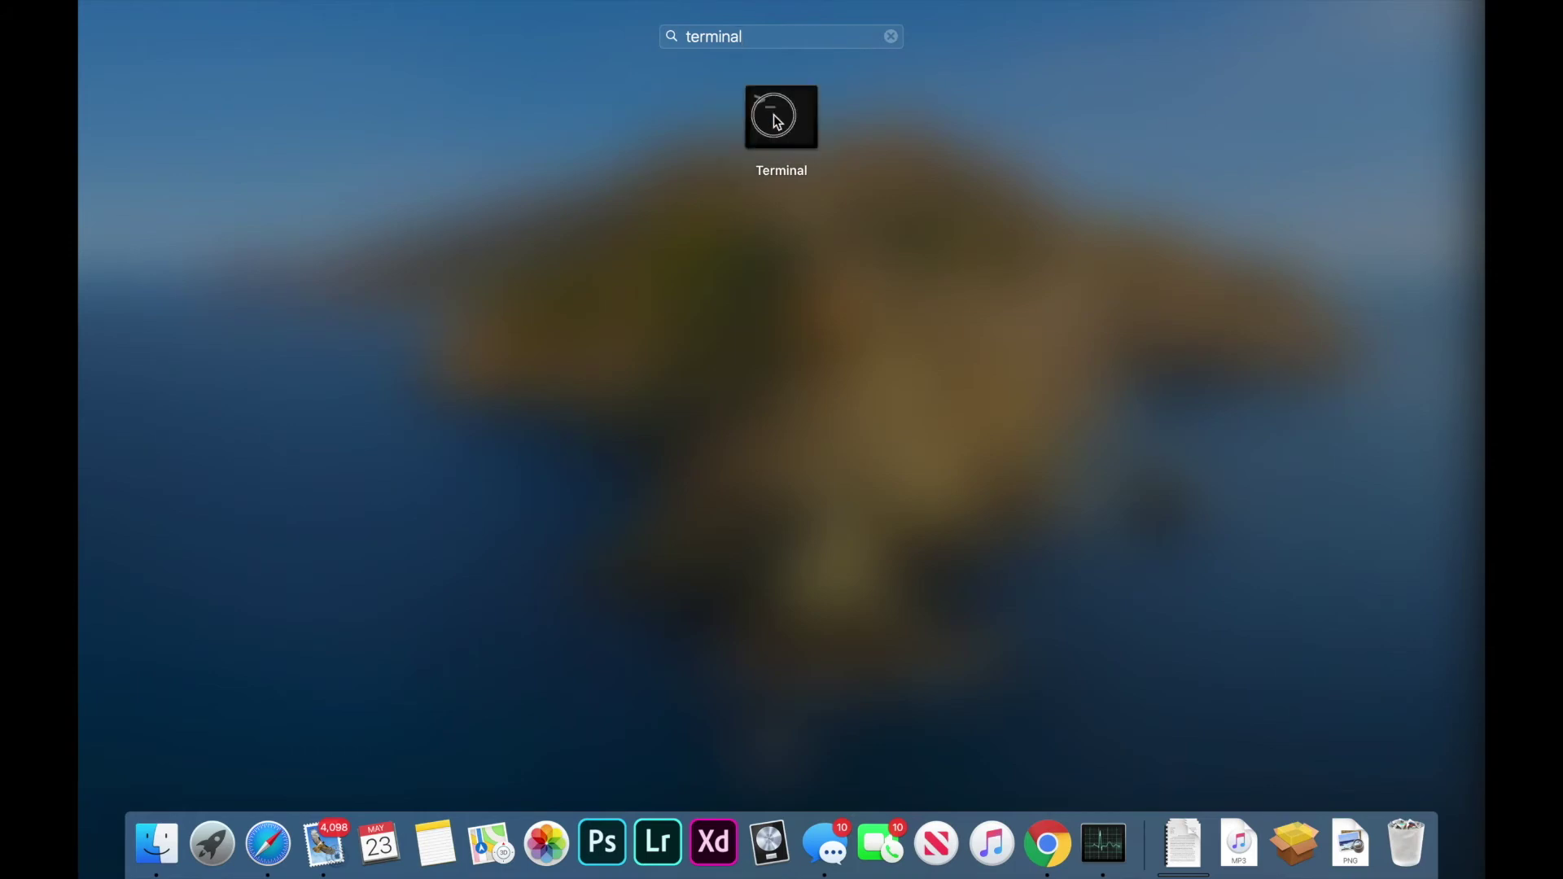
left_click(773, 116)
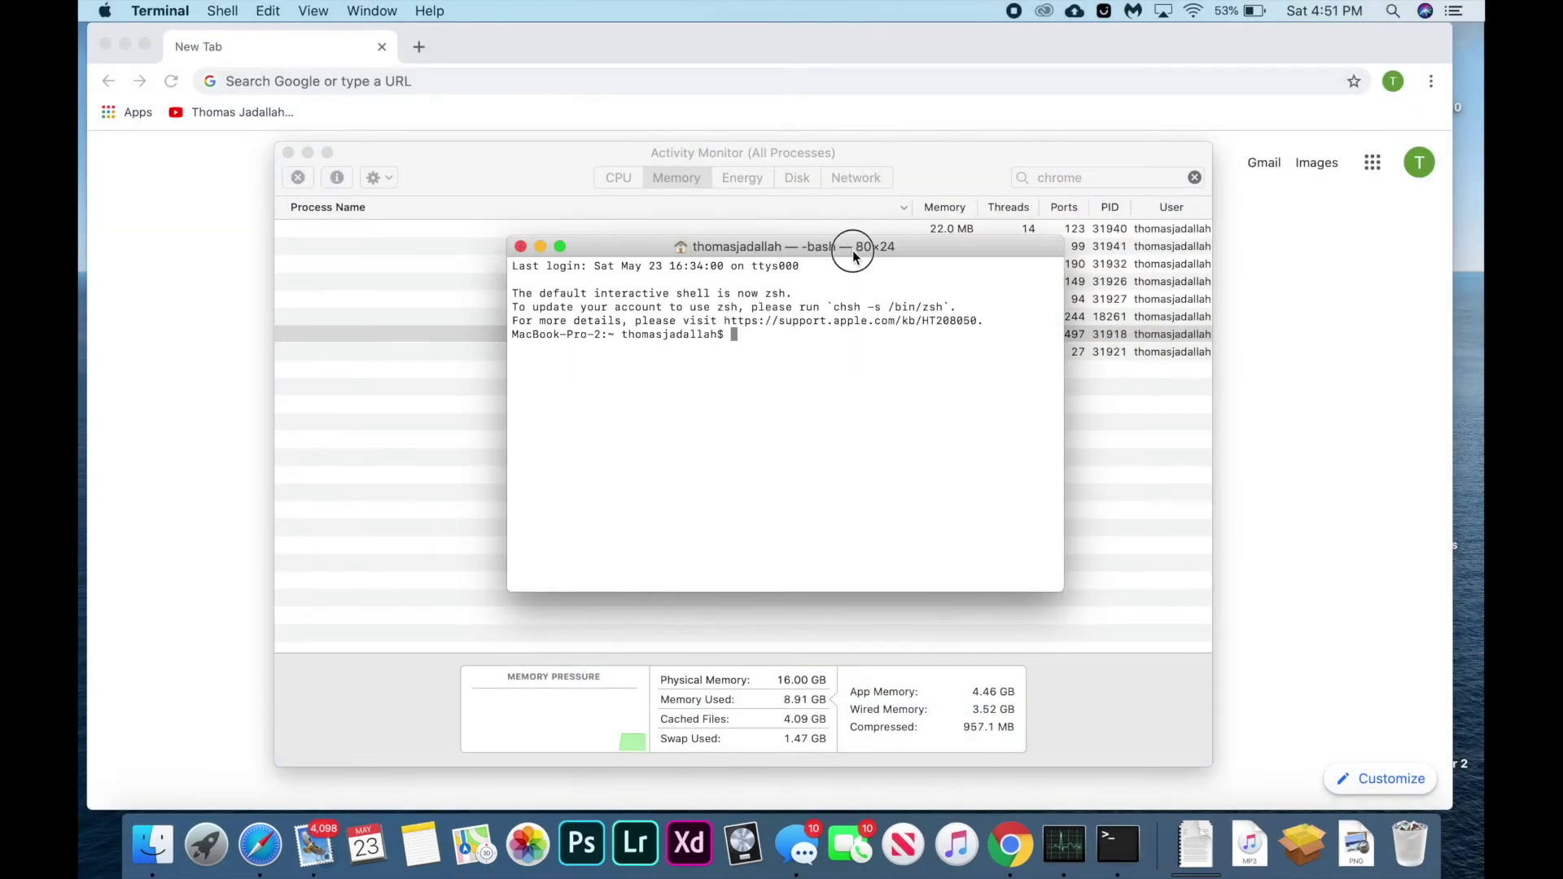
left_click_drag(854, 254, 728, 260)
type("ki")
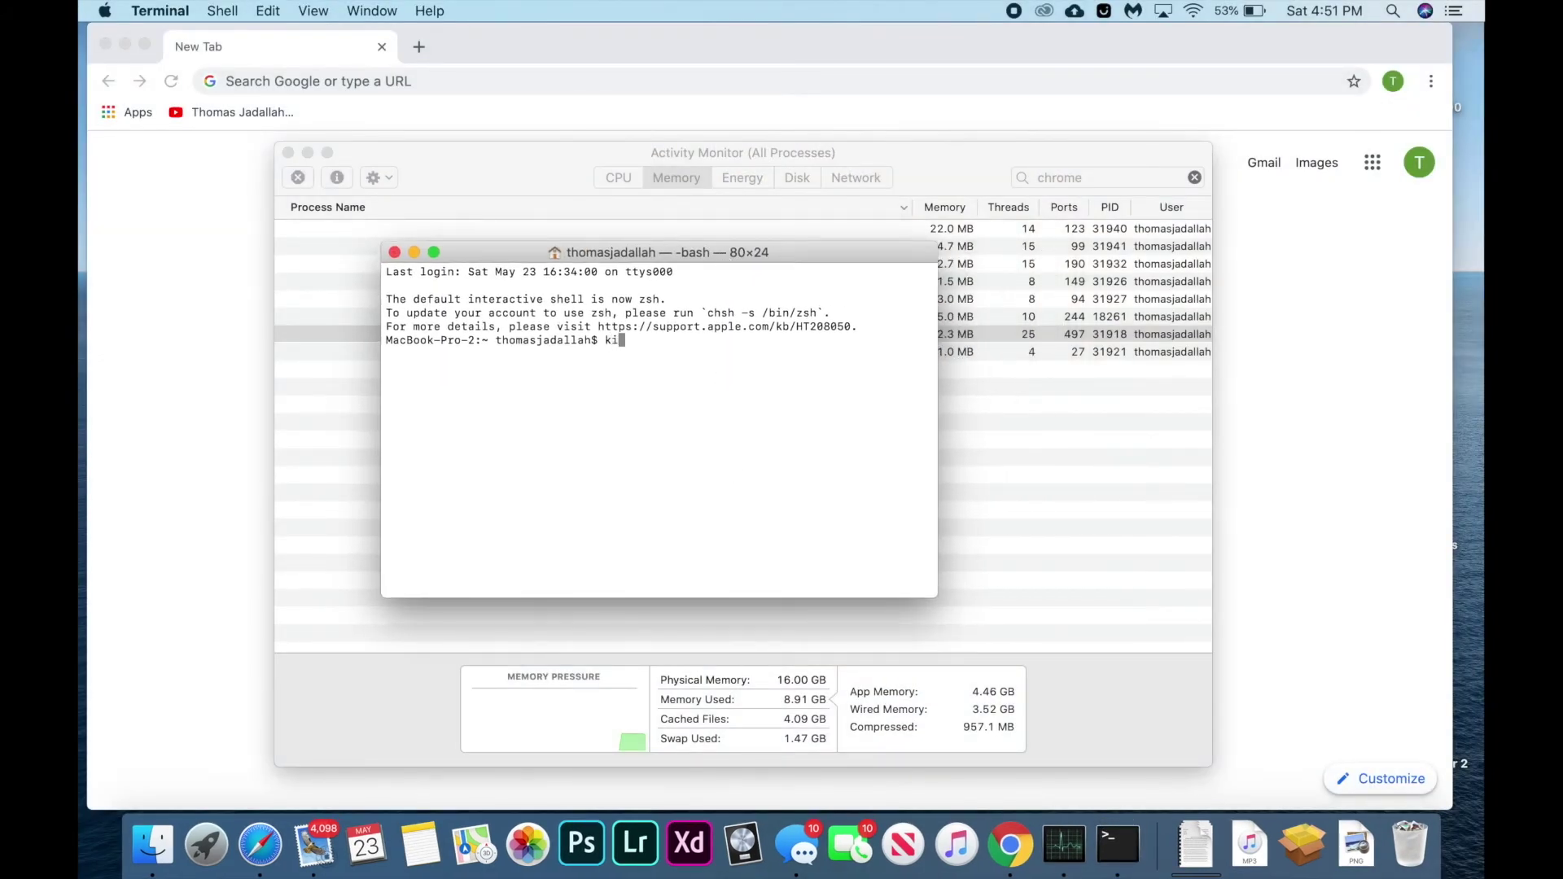
type("ll ")
type("319")
type("18")
key("Return")
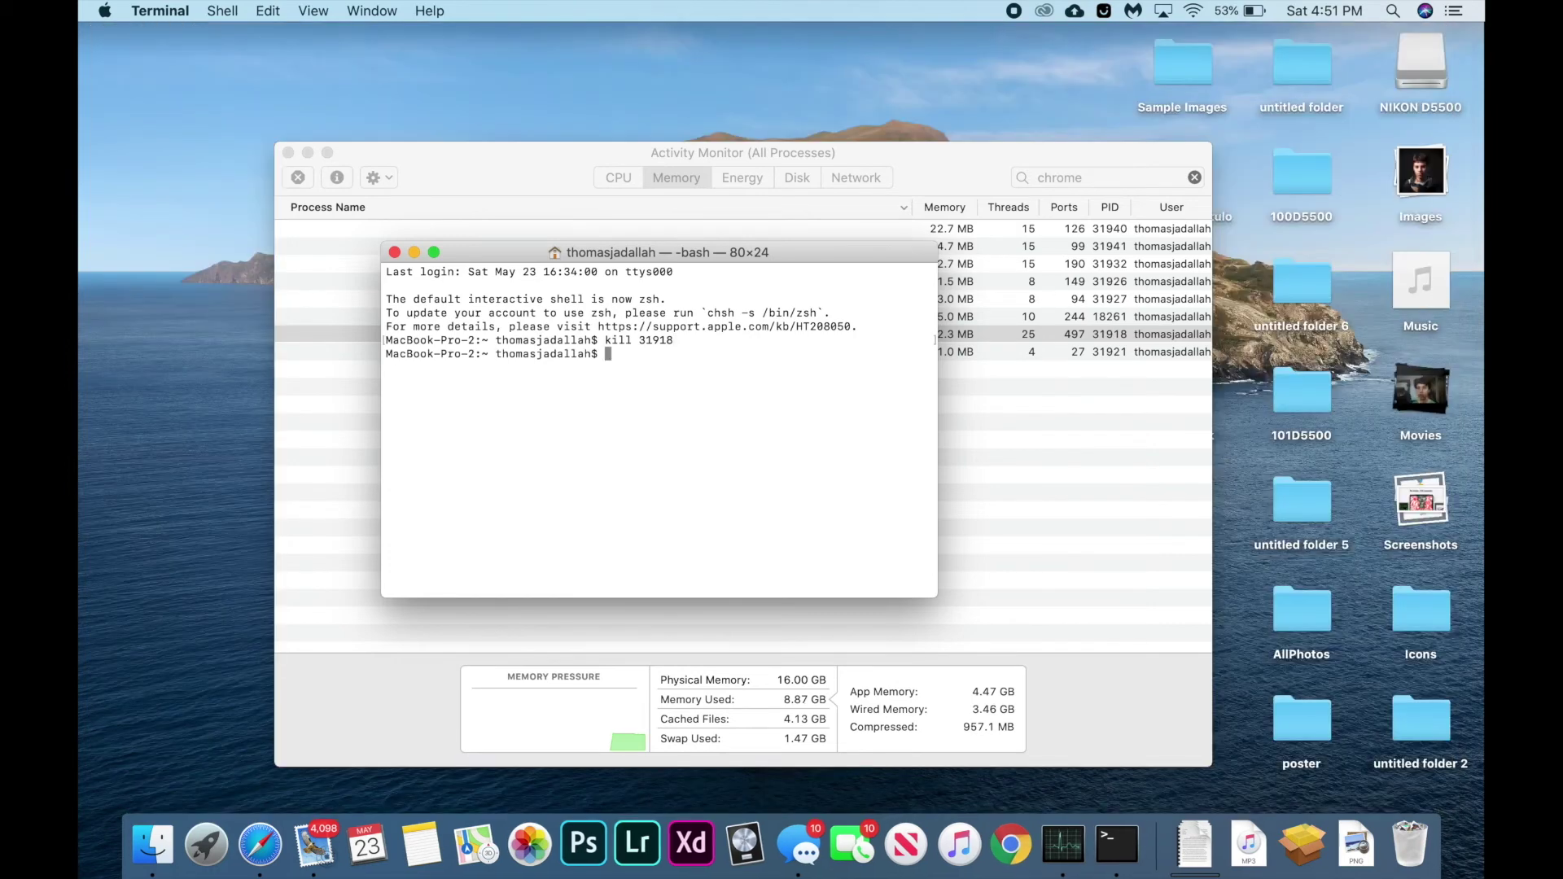
Close Terminal and Activity Monitor, then bring up Apple menu Restart and cancel it.
left_click(395, 251)
left_click(289, 153)
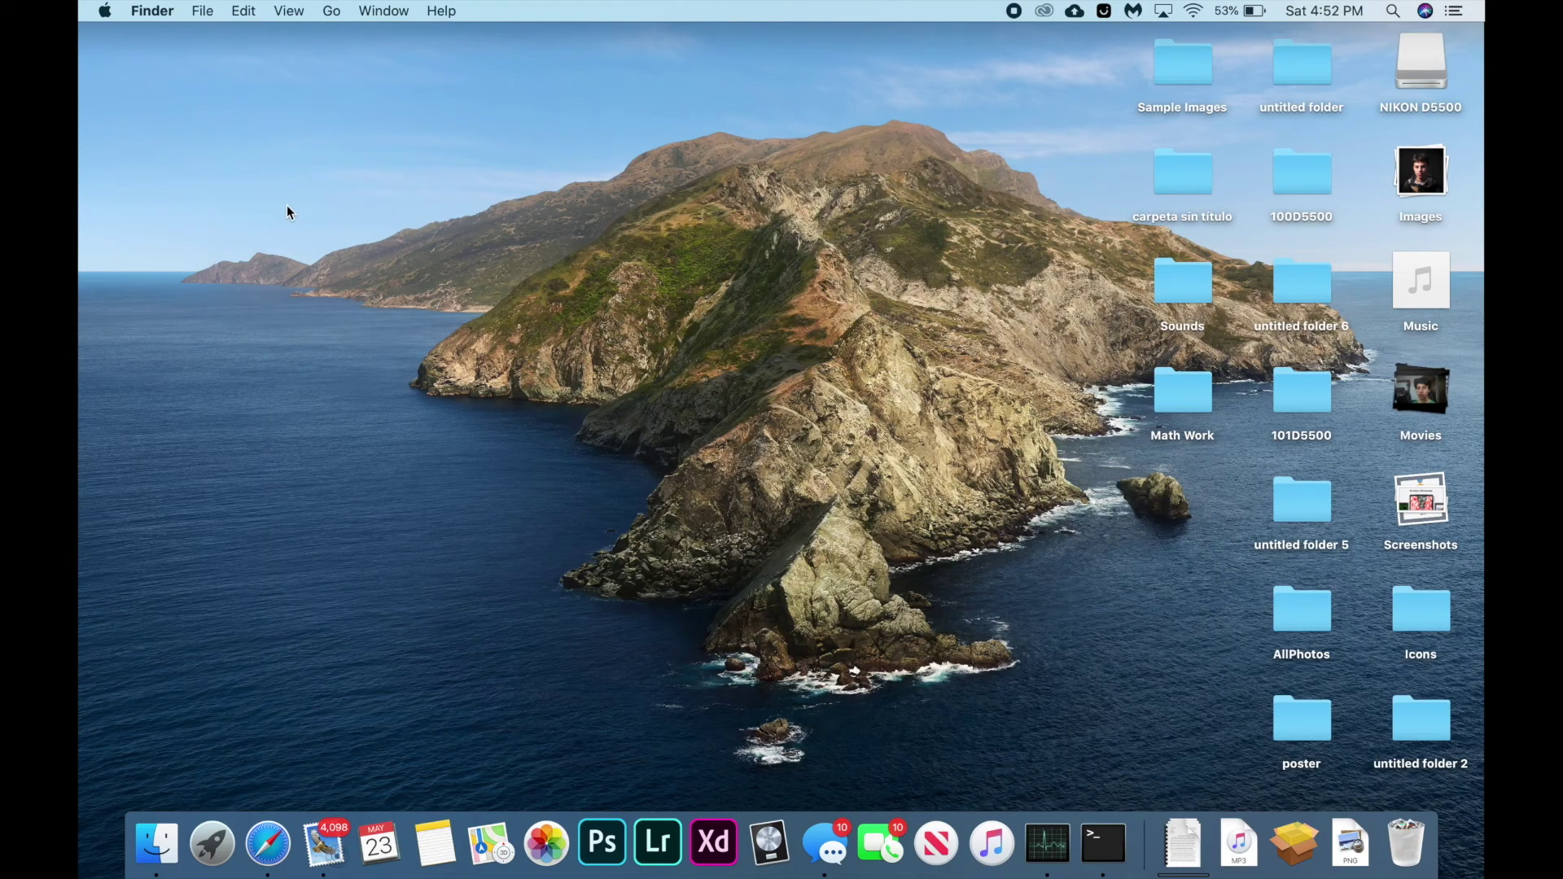
left_click(106, 10)
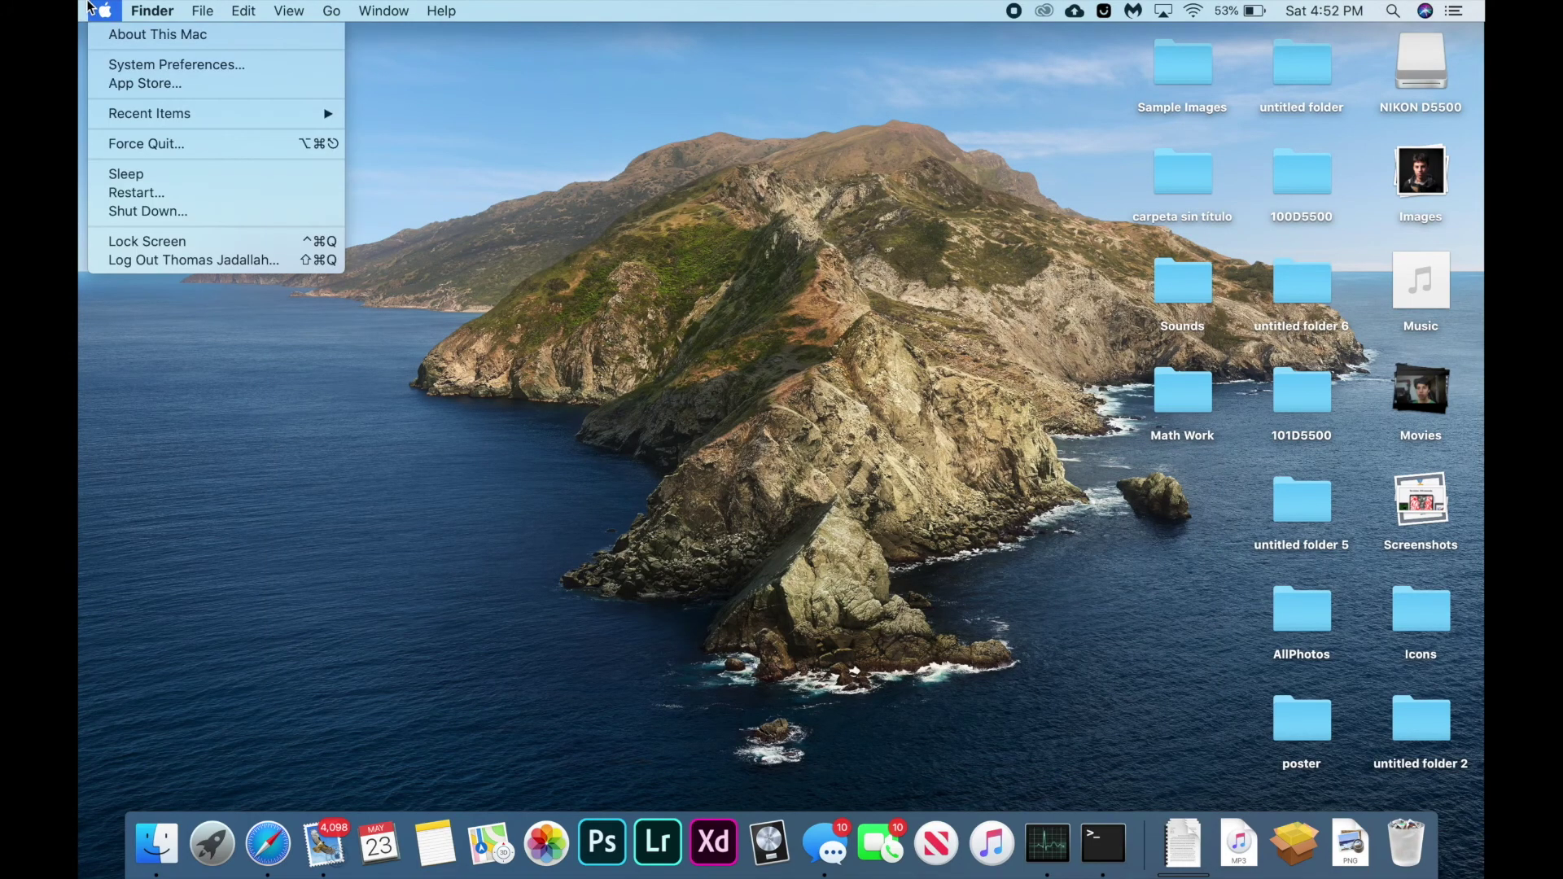
left_click(110, 192)
left_click(847, 333)
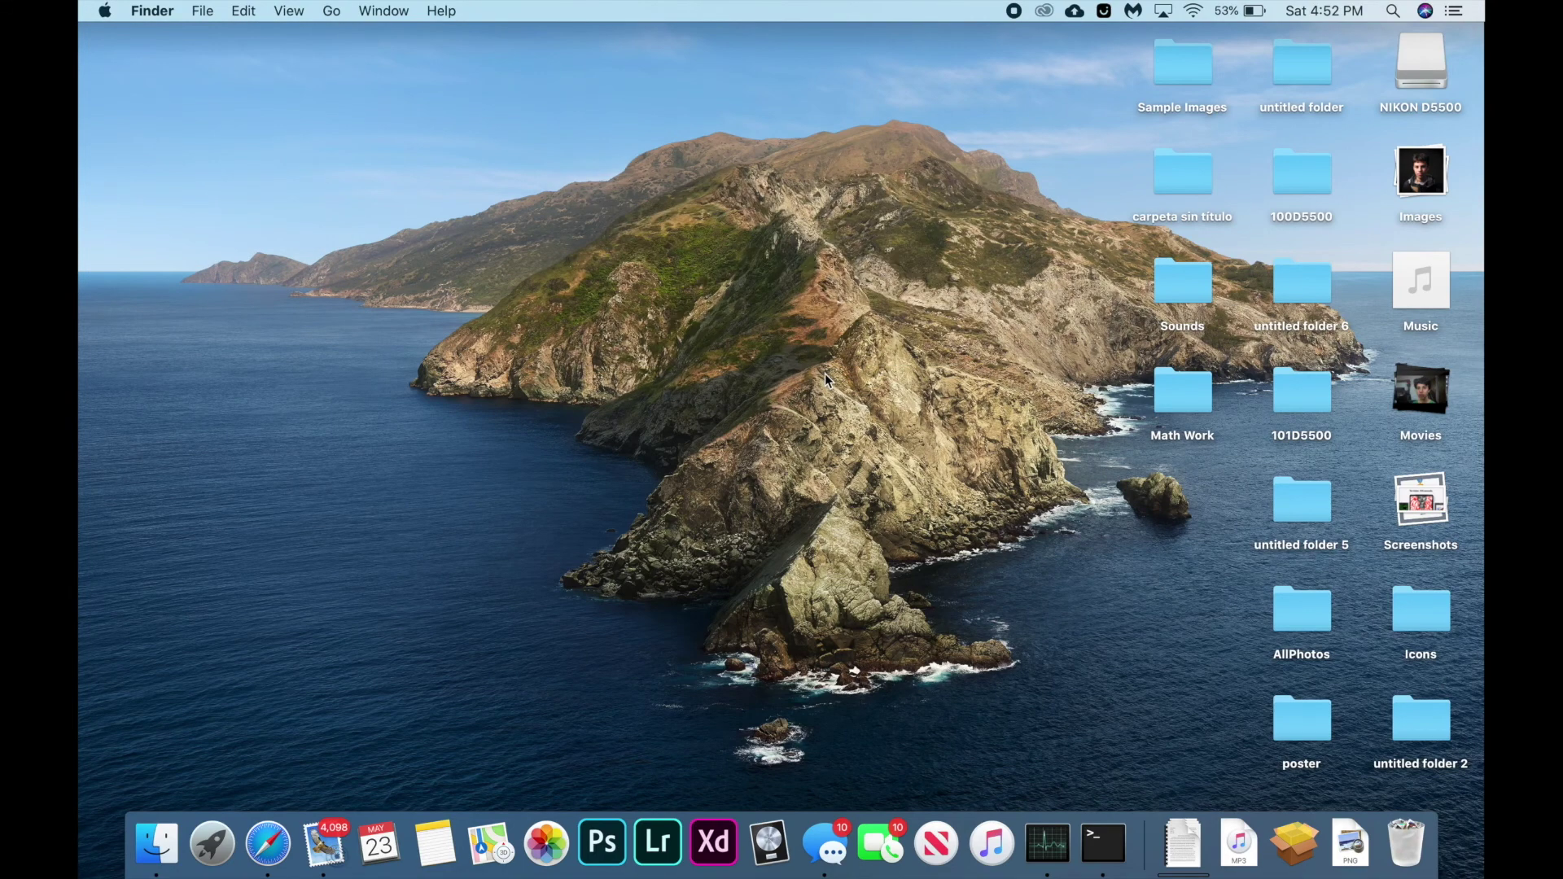